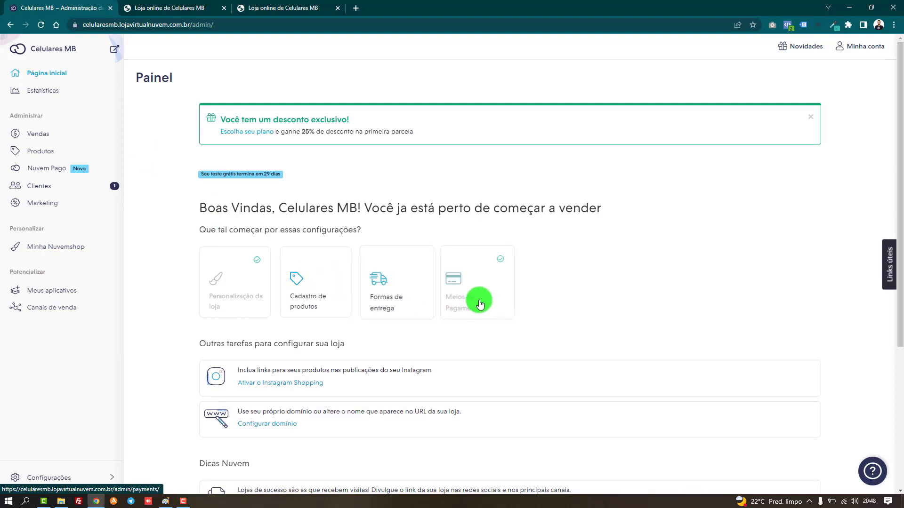
- Open the store's delivery methods settings and read the notice about completing the shipping address for freight calculation
{"action": "left_click", "coordinate": [411, 296]}
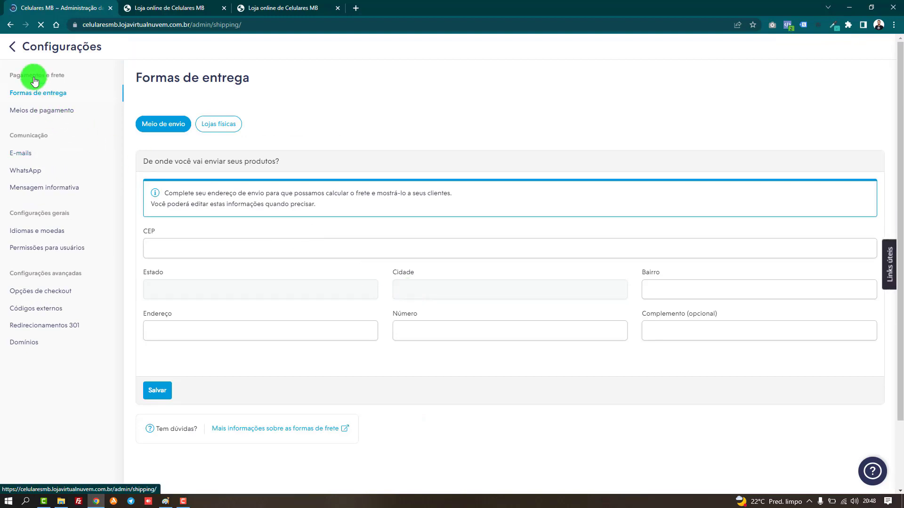
{"action": "left_click", "coordinate": [14, 53]}
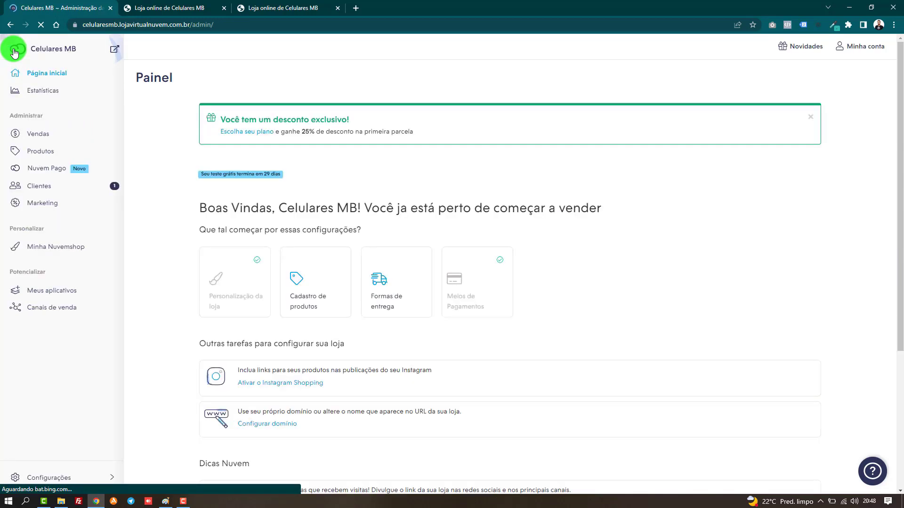
{"action": "left_click", "coordinate": [405, 302]}
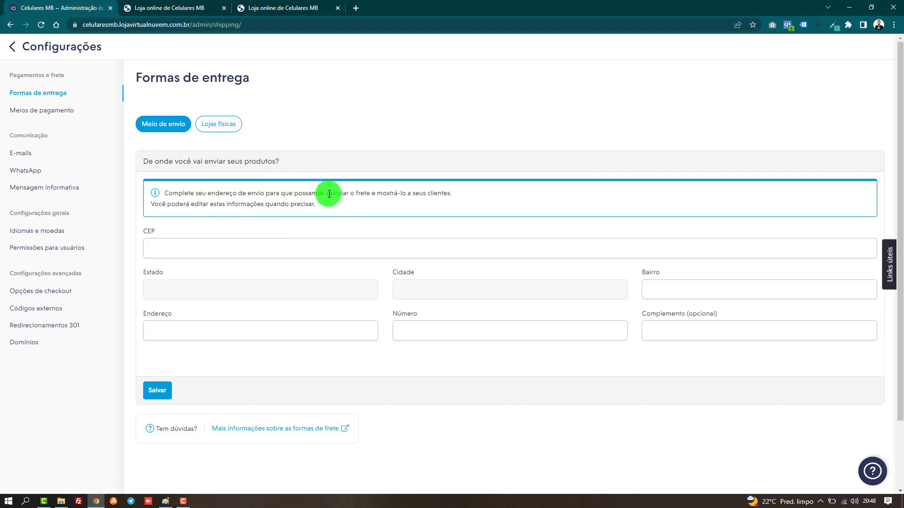
{"action": "left_click_drag", "start_coordinate": [333, 193], "coordinate": [462, 196]}
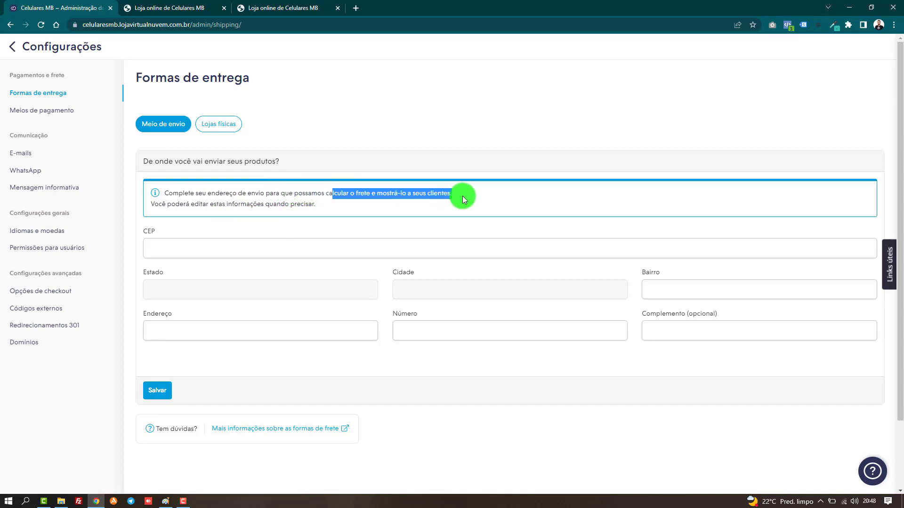
{"action": "left_click", "coordinate": [317, 228]}
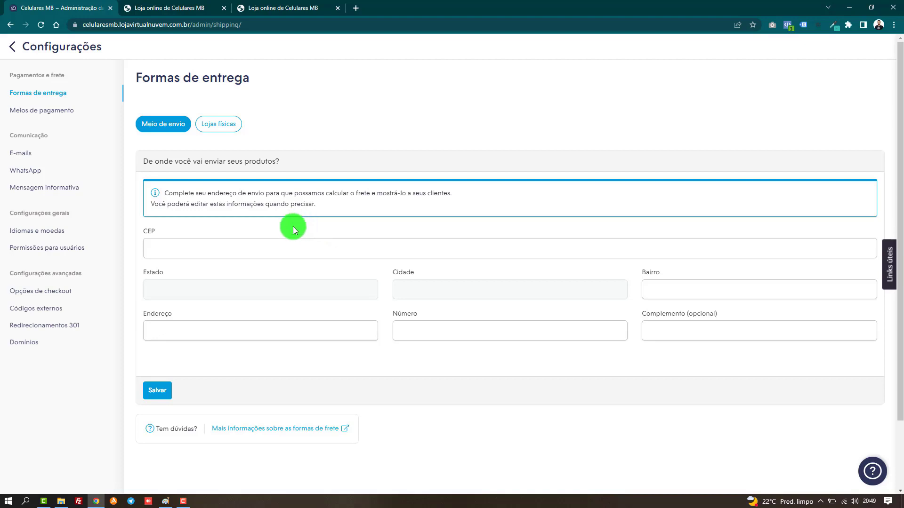
- Examine the physical stores section and the shipping origin address form in the delivery settings
{"action": "left_click", "coordinate": [207, 128]}
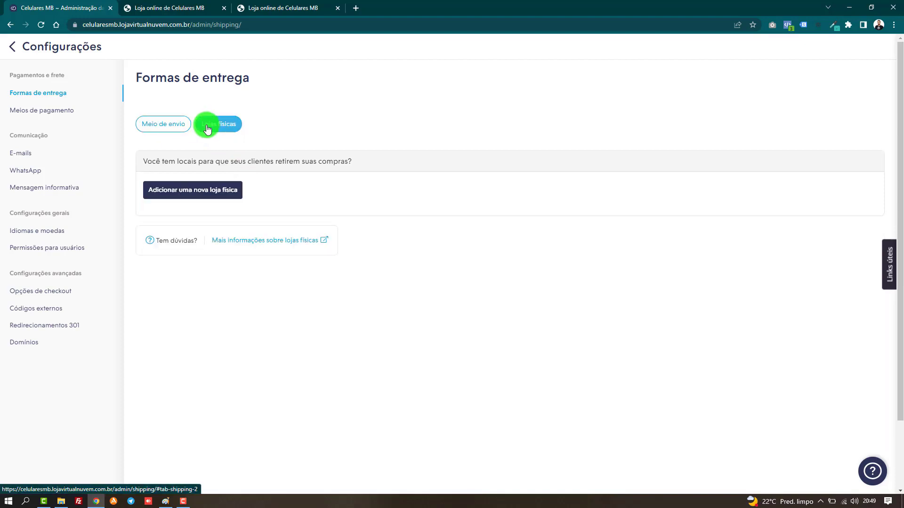
{"action": "left_click", "coordinate": [153, 127]}
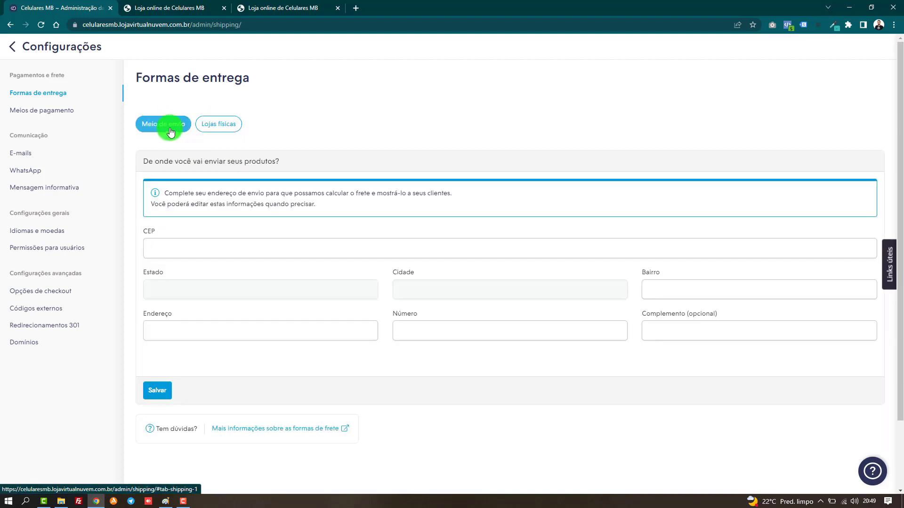
{"action": "left_click", "coordinate": [215, 124]}
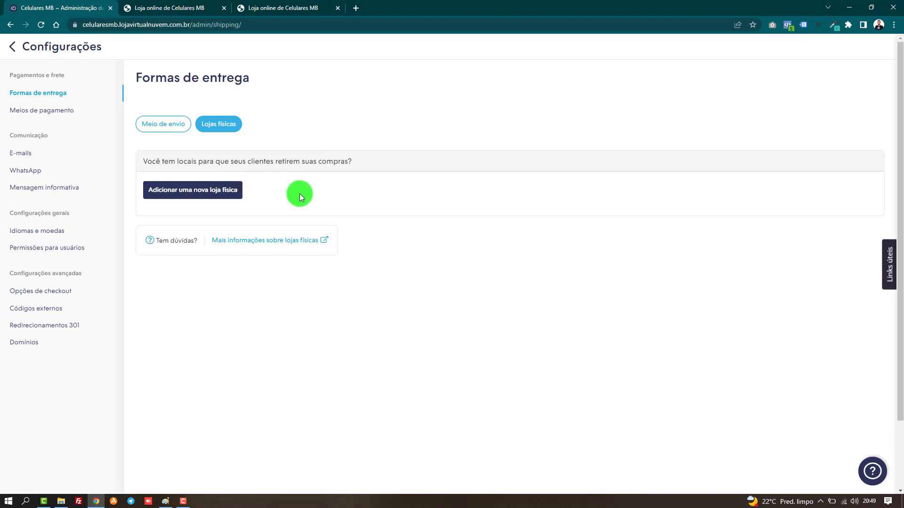
{"action": "left_click", "coordinate": [168, 124]}
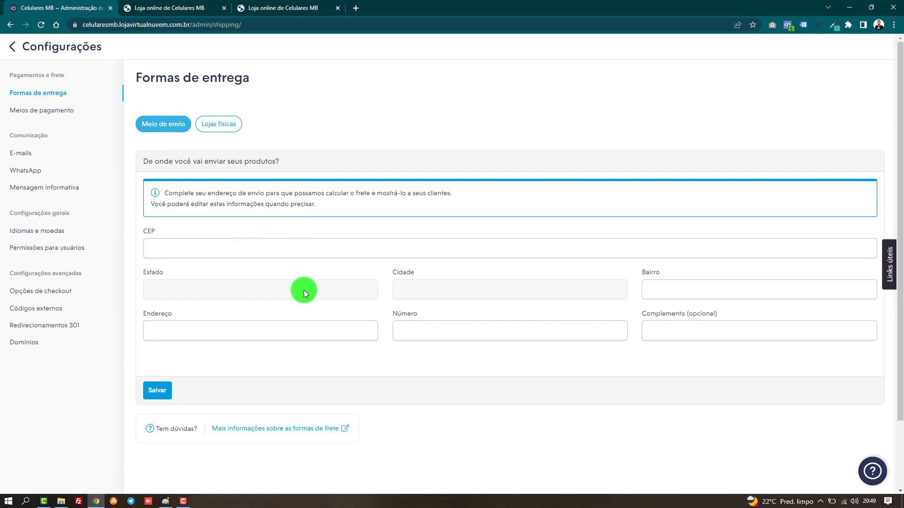
{"action": "left_click", "coordinate": [222, 250]}
{"action": "left_click", "coordinate": [258, 196]}
- Open the payment methods settings and look through all active and inactive payment providers with their fees
{"action": "left_click", "coordinate": [52, 112]}
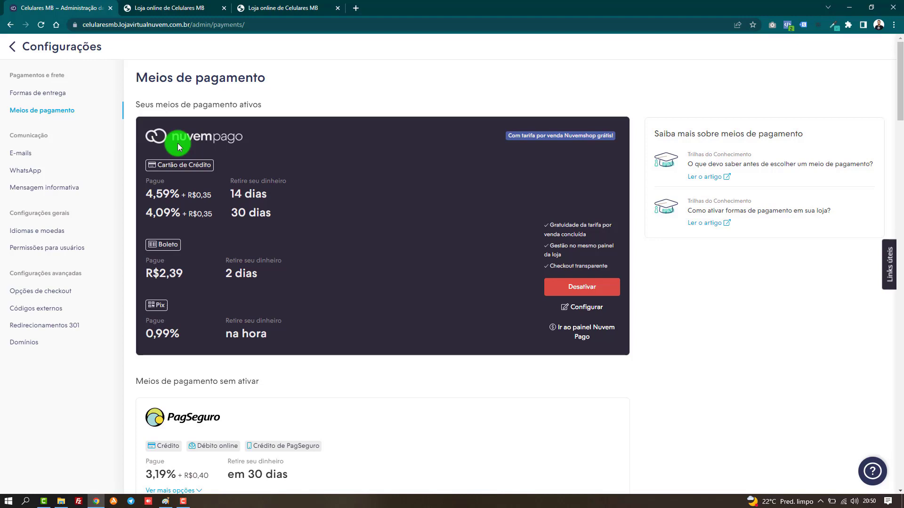
{"action": "scroll", "coordinate": [309, 216], "scroll_direction": "down", "scroll_amount": 5}
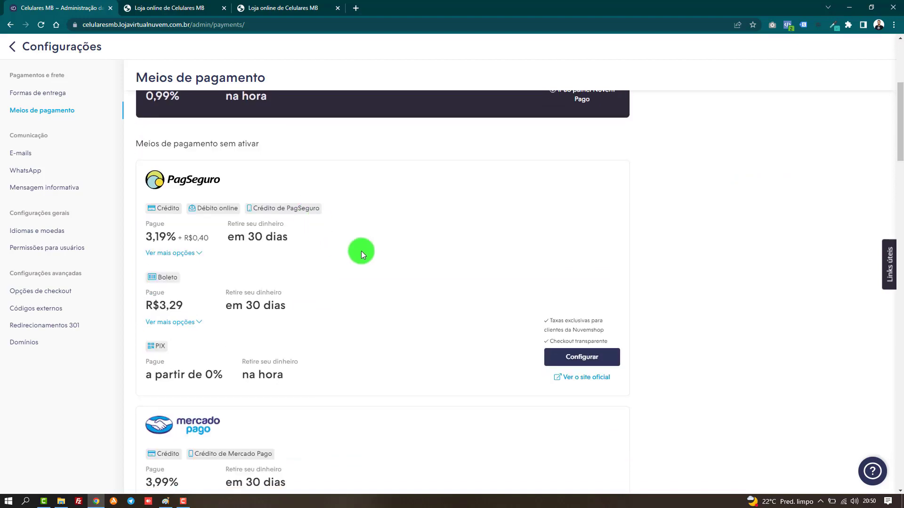
{"action": "scroll", "coordinate": [362, 253], "scroll_direction": "down", "scroll_amount": 5}
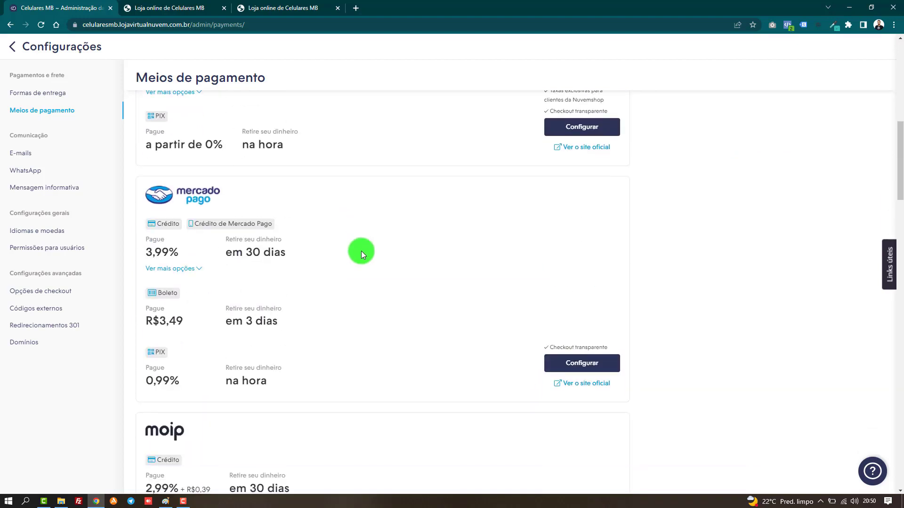
{"action": "scroll", "coordinate": [360, 250], "scroll_direction": "down", "scroll_amount": 6}
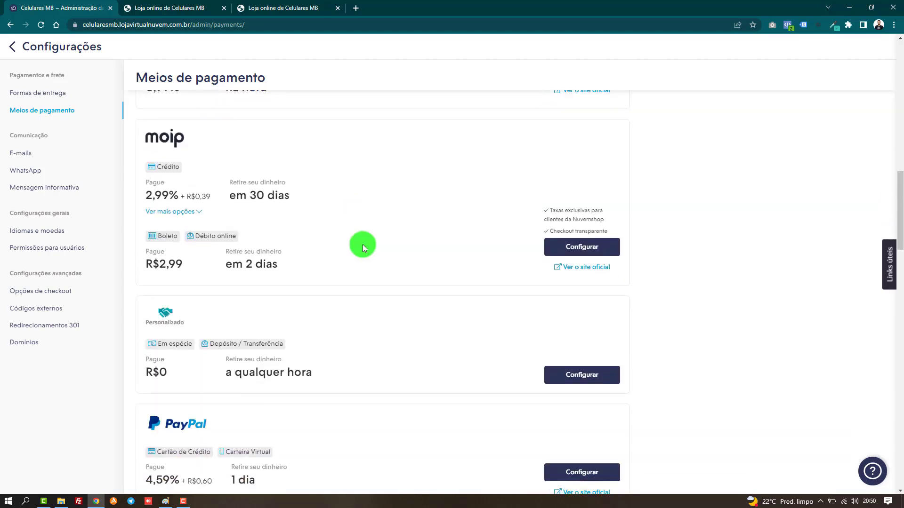
{"action": "scroll", "coordinate": [359, 230], "scroll_direction": "down", "scroll_amount": 8}
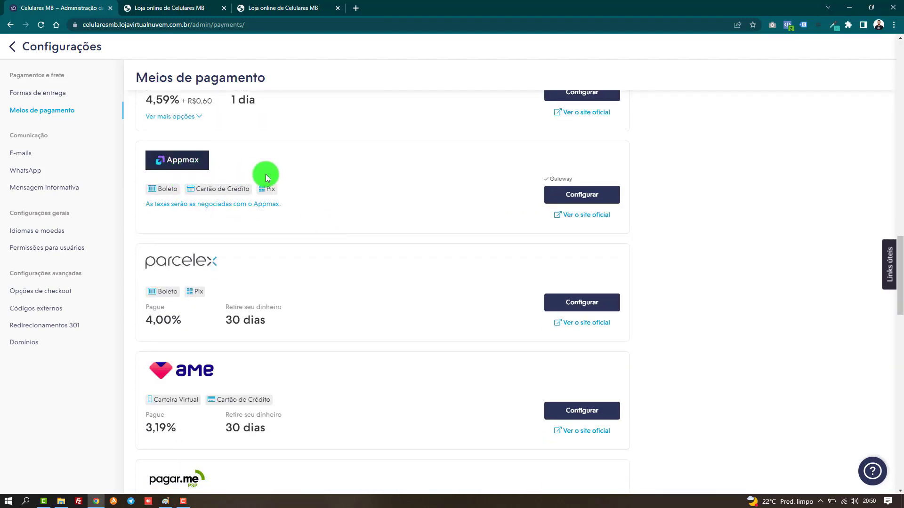
{"action": "scroll", "coordinate": [248, 275], "scroll_direction": "down", "scroll_amount": 3}
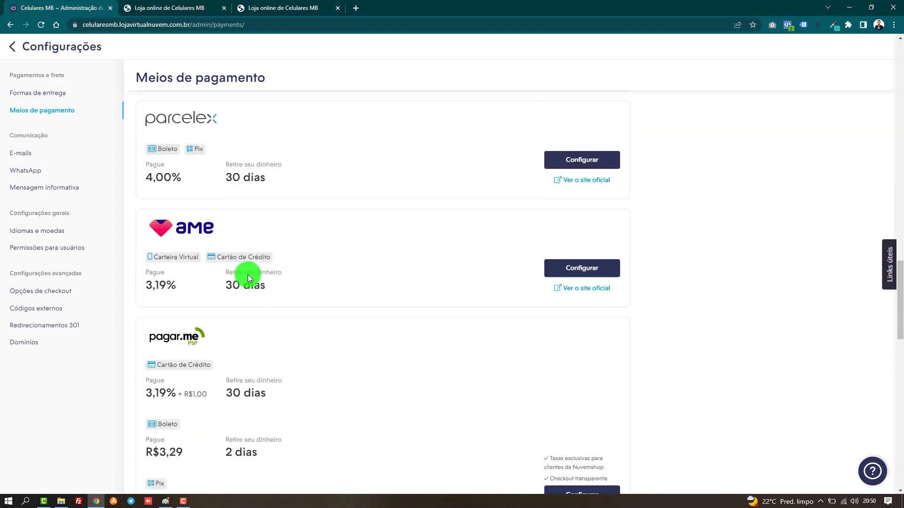
{"action": "scroll", "coordinate": [253, 239], "scroll_direction": "down", "scroll_amount": 7}
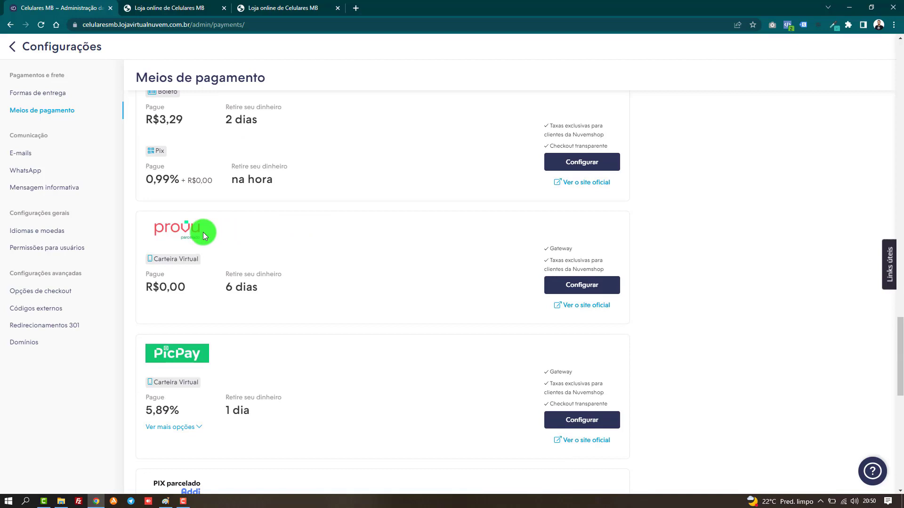
{"action": "scroll", "coordinate": [227, 232], "scroll_direction": "down", "scroll_amount": 5}
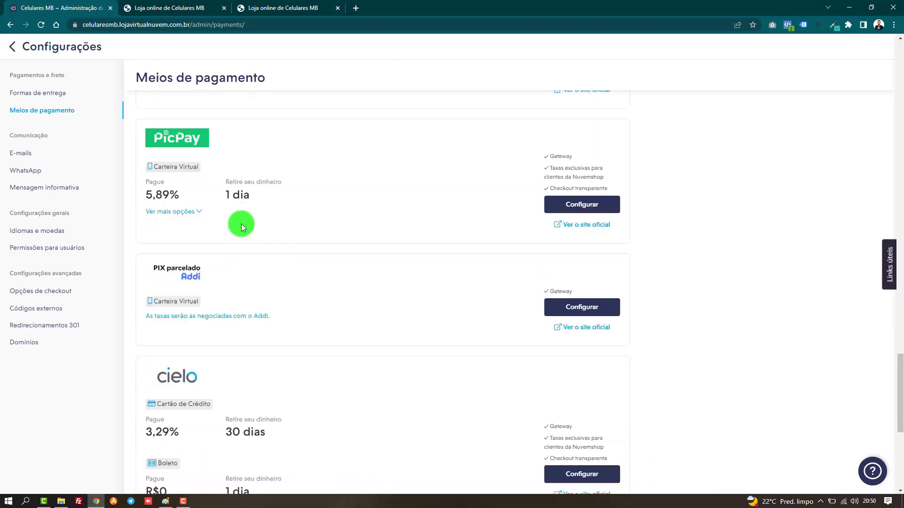
{"action": "scroll", "coordinate": [239, 258], "scroll_direction": "down", "scroll_amount": 5}
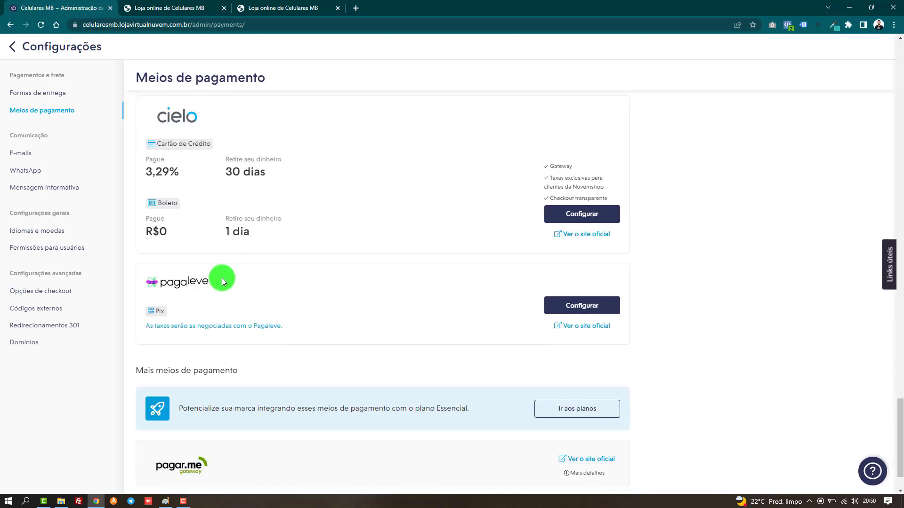
{"action": "scroll", "coordinate": [225, 293], "scroll_direction": "down", "scroll_amount": 2}
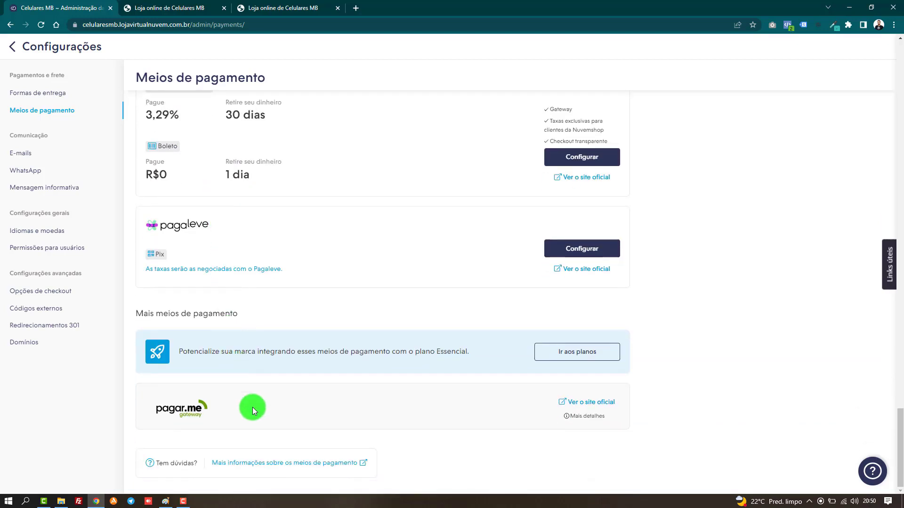
{"action": "scroll", "coordinate": [253, 407], "scroll_direction": "up", "scroll_amount": 8}
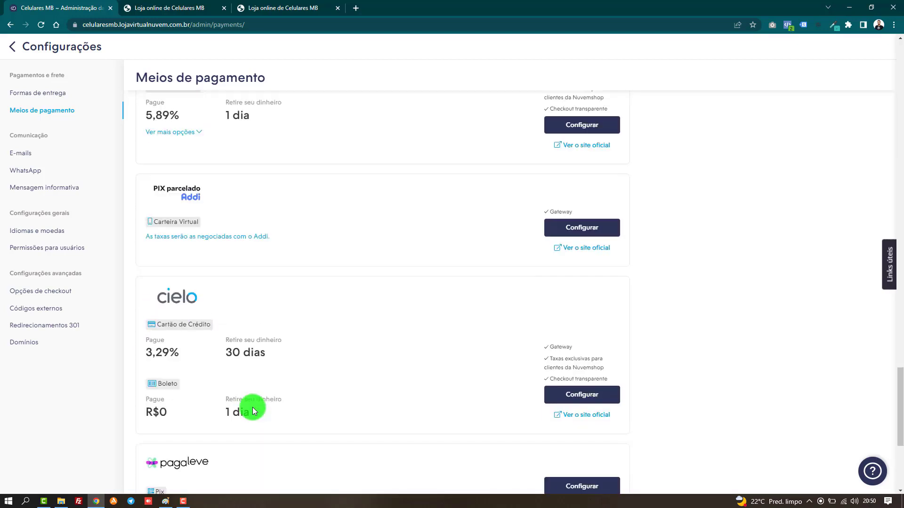
{"action": "scroll", "coordinate": [252, 407], "scroll_direction": "up", "scroll_amount": 20}
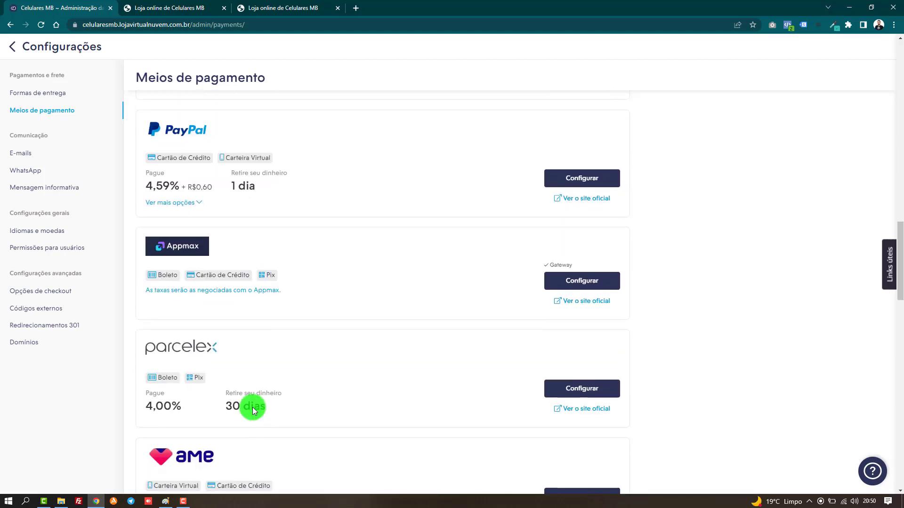
{"action": "scroll", "coordinate": [253, 407], "scroll_direction": "up", "scroll_amount": 11}
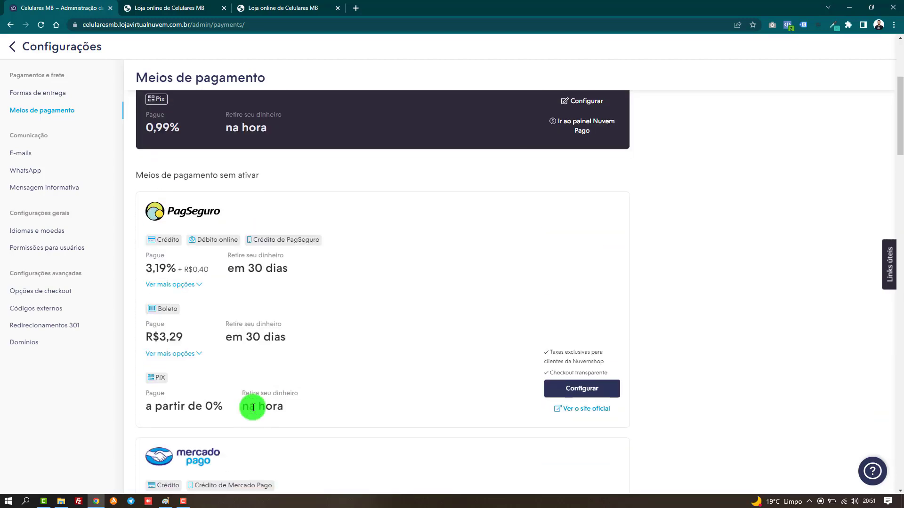
- Compare the fees and withdrawal times of Nuvem Pago, PagSeguro and Mercado Pago for card, boleto and Pix
{"action": "scroll", "coordinate": [252, 408], "scroll_direction": "down", "scroll_amount": 5}
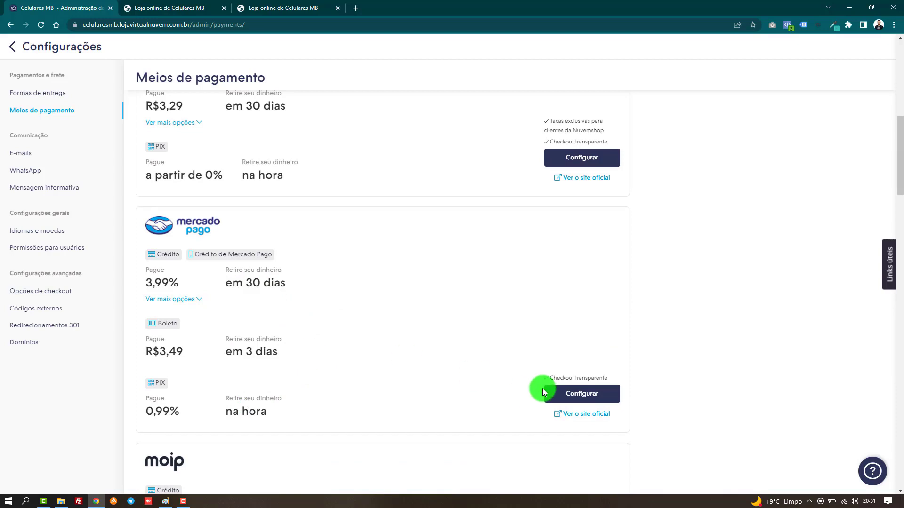
{"action": "scroll", "coordinate": [422, 364], "scroll_direction": "up", "scroll_amount": 4}
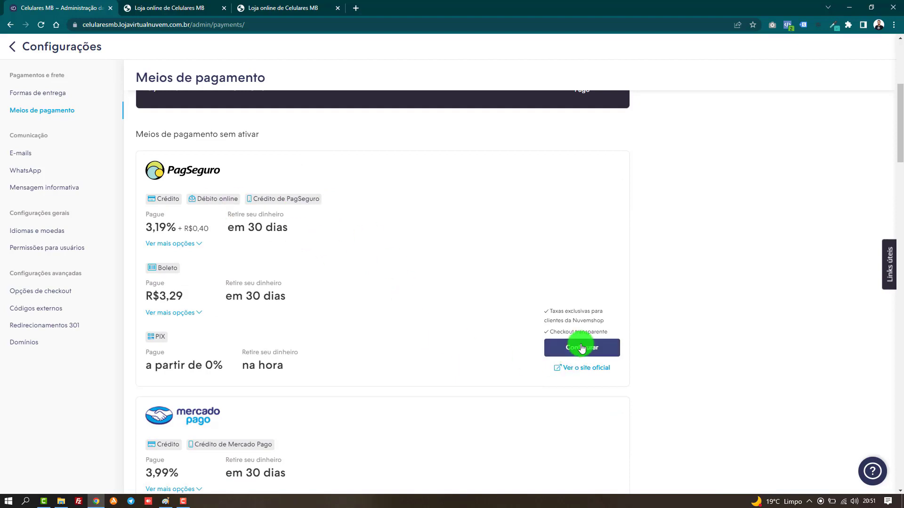
{"action": "scroll", "coordinate": [437, 370], "scroll_direction": "up", "scroll_amount": 1}
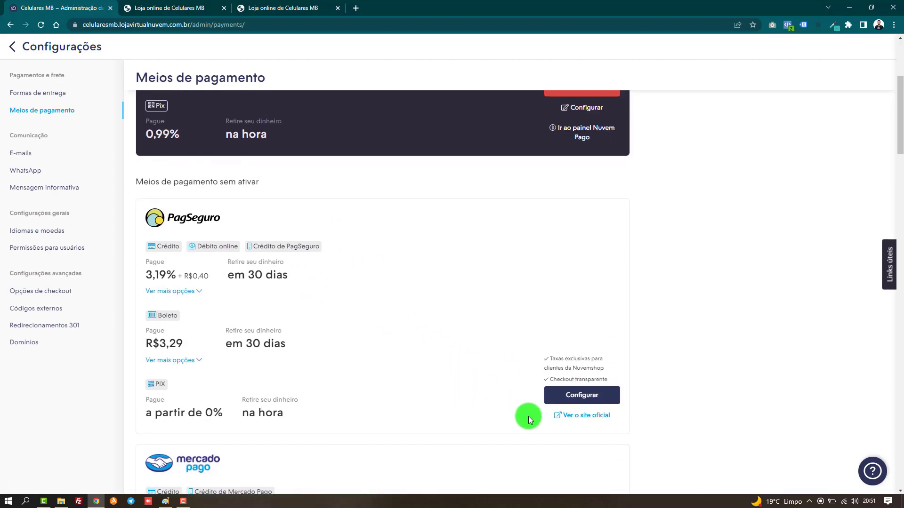
{"action": "scroll", "coordinate": [509, 408], "scroll_direction": "up", "scroll_amount": 4}
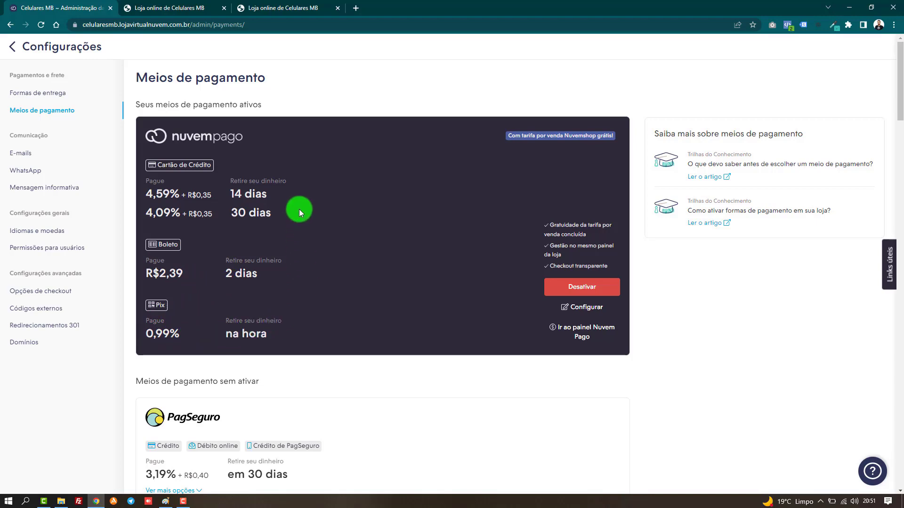
{"action": "scroll", "coordinate": [298, 209], "scroll_direction": "down", "scroll_amount": 4}
{"action": "scroll", "coordinate": [212, 294], "scroll_direction": "up", "scroll_amount": 3}
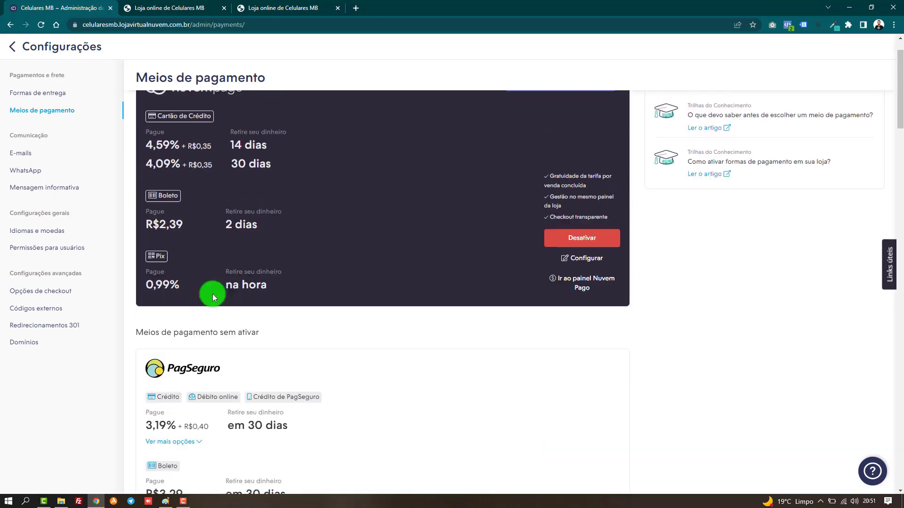
{"action": "scroll", "coordinate": [196, 210], "scroll_direction": "down", "scroll_amount": 5}
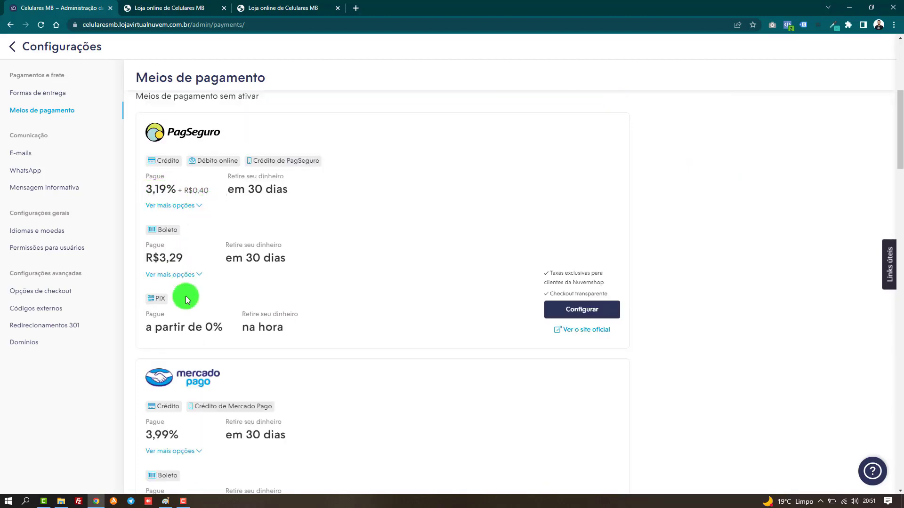
{"action": "scroll", "coordinate": [200, 328], "scroll_direction": "down", "scroll_amount": 2}
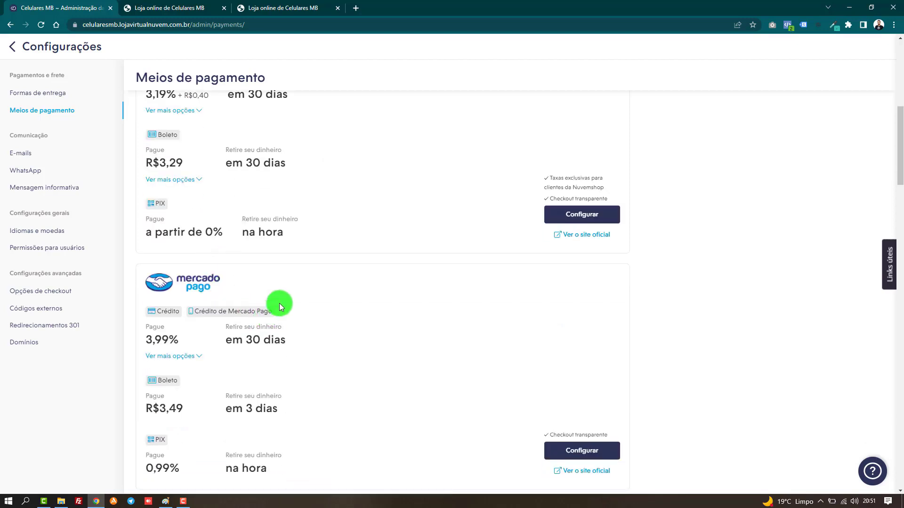
{"action": "scroll", "coordinate": [291, 278], "scroll_direction": "up", "scroll_amount": 8}
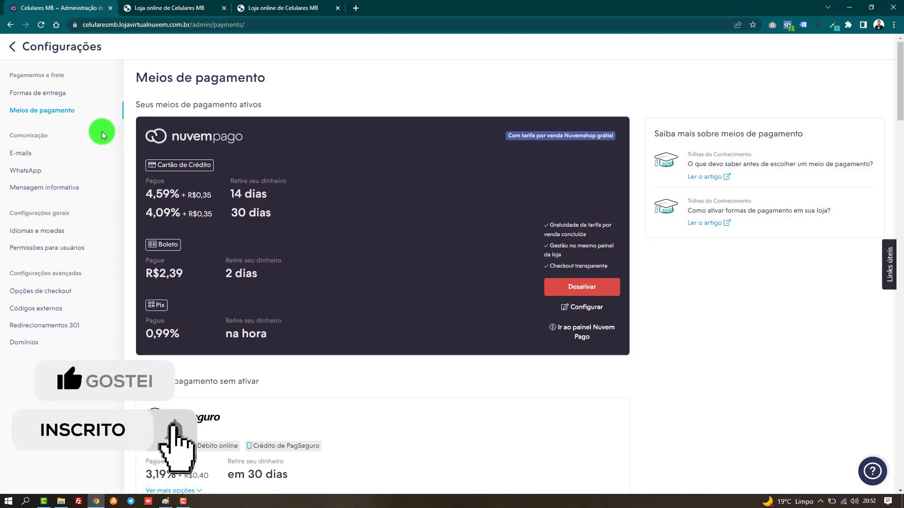
- Revisit the delivery methods page, return to the payment methods and look at the Mercado Pago and Moip options
{"action": "left_click", "coordinate": [58, 93]}
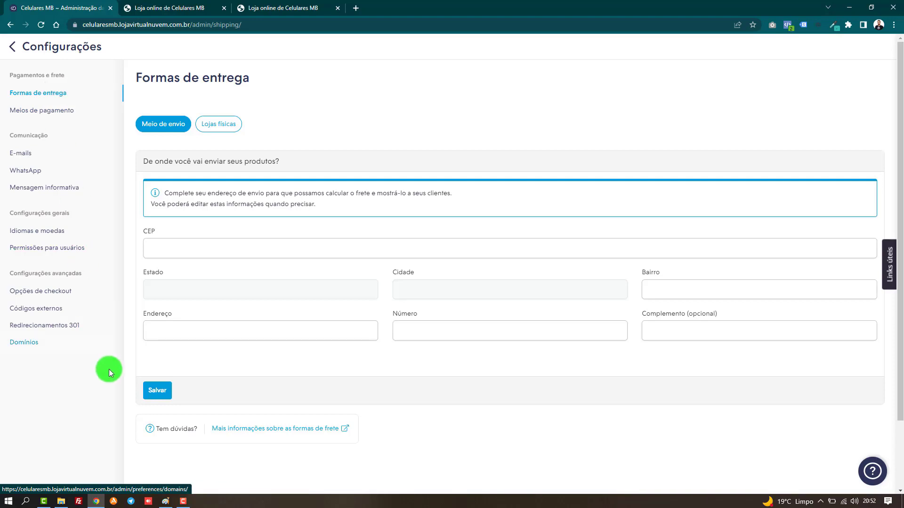
{"action": "left_click", "coordinate": [46, 113]}
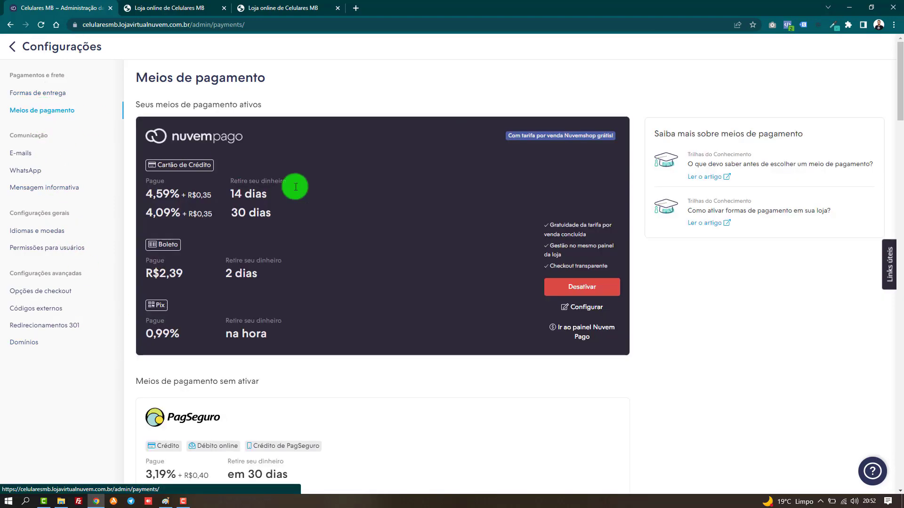
{"action": "scroll", "coordinate": [386, 186], "scroll_direction": "down", "scroll_amount": 8}
{"action": "scroll", "coordinate": [384, 184], "scroll_direction": "down", "scroll_amount": 4}
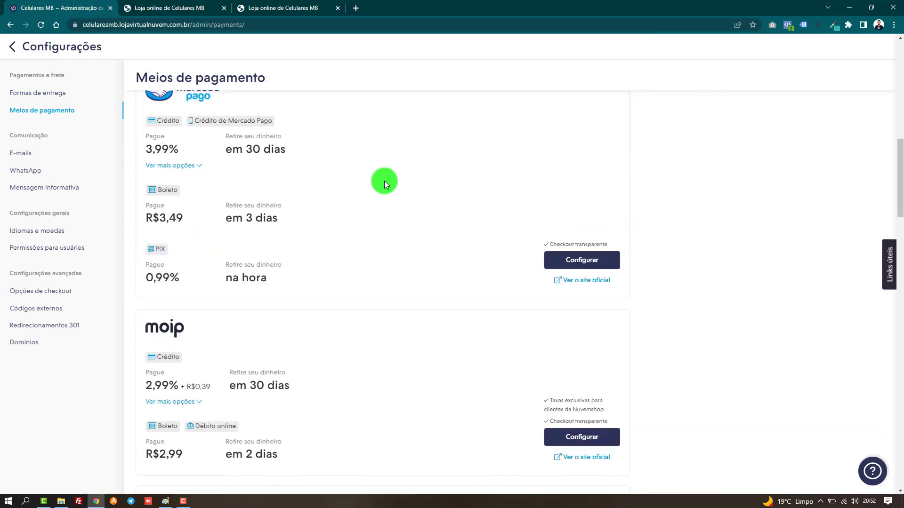
{"action": "scroll", "coordinate": [384, 193], "scroll_direction": "up", "scroll_amount": 2}
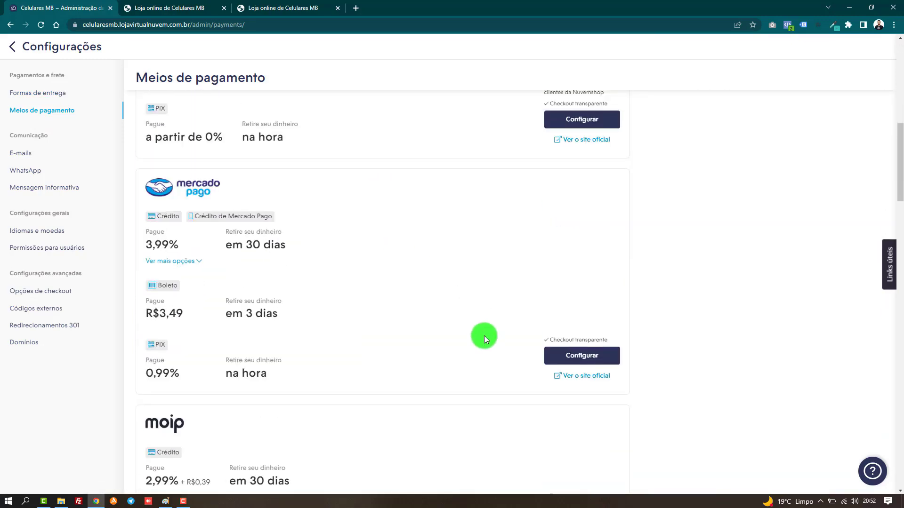